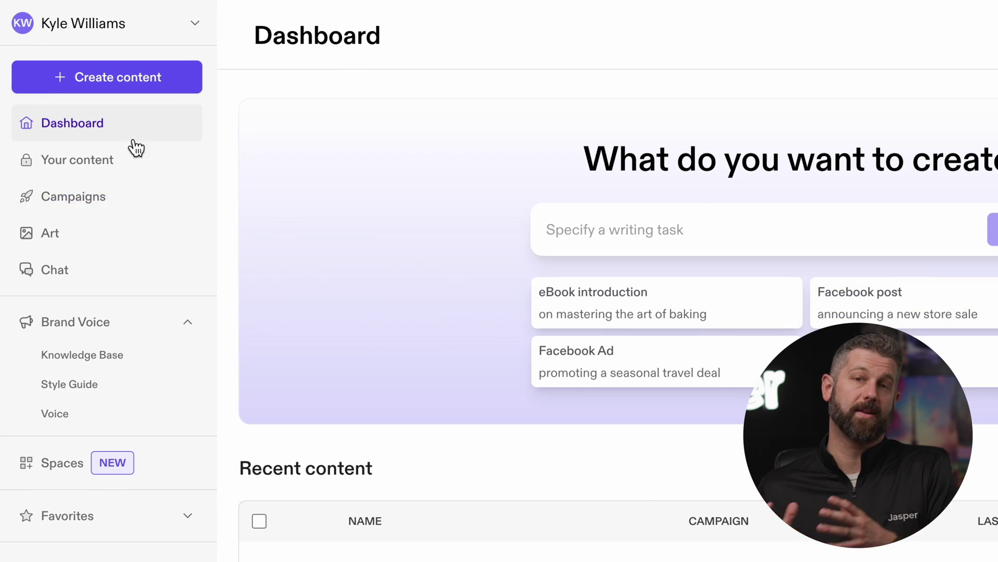
# - From the brand voices list, begin a new voice using the Upload file option
pyautogui.click(125, 413)
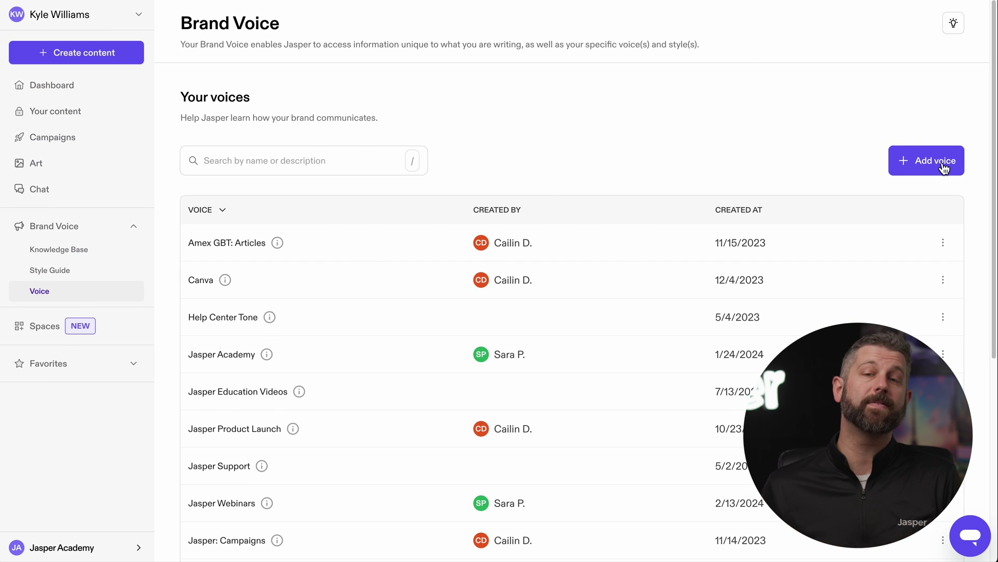
pyautogui.click(943, 167)
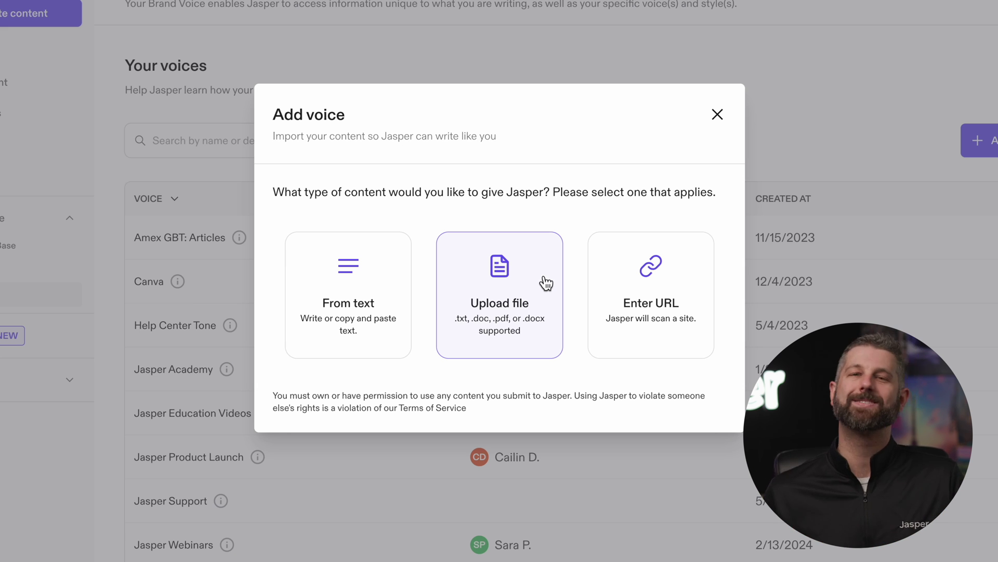
pyautogui.click(546, 283)
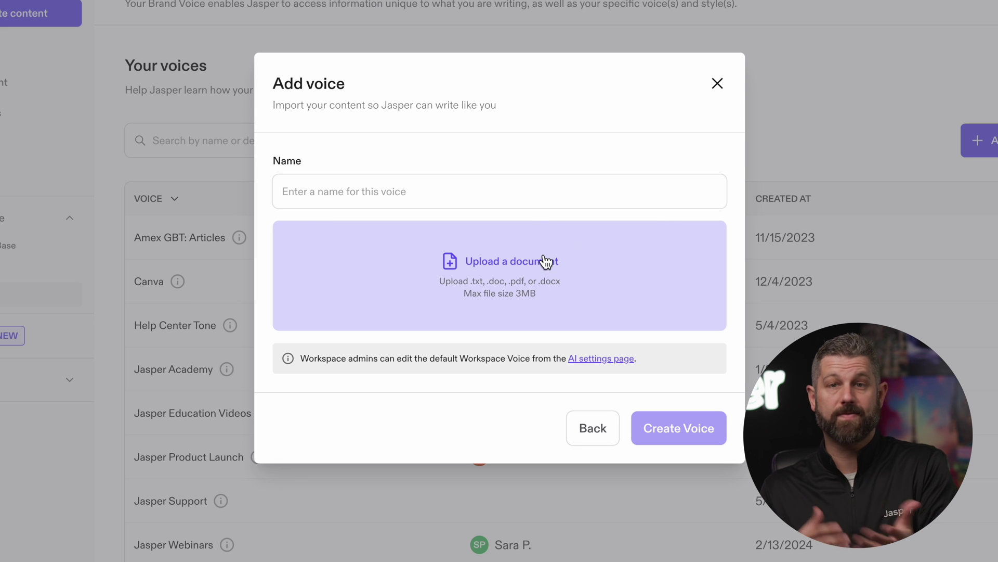
# - Create the 'Modsy - External Comms' voice from the Modsy Design Services Overview PDF
pyautogui.click(543, 260)
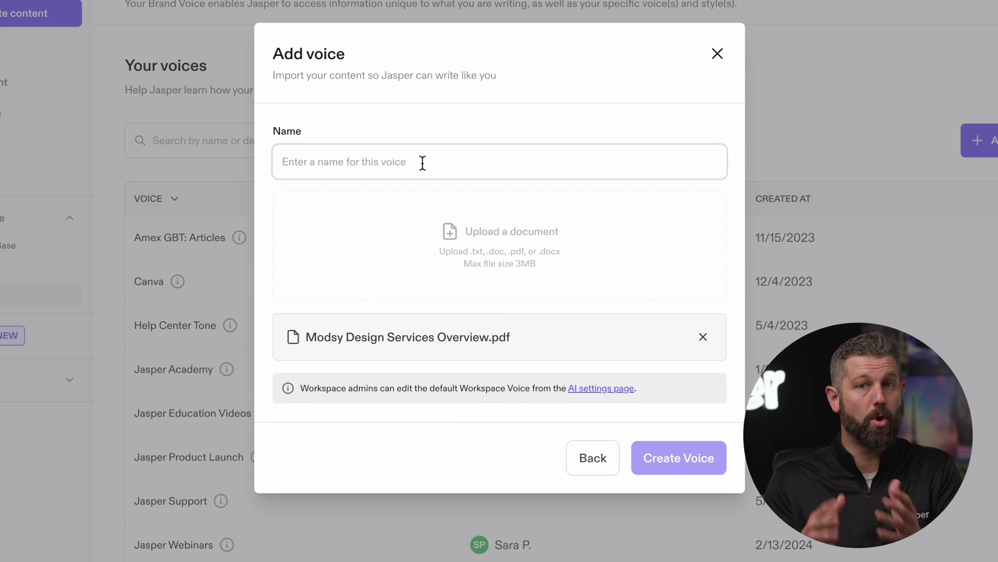
pyautogui.click(422, 162)
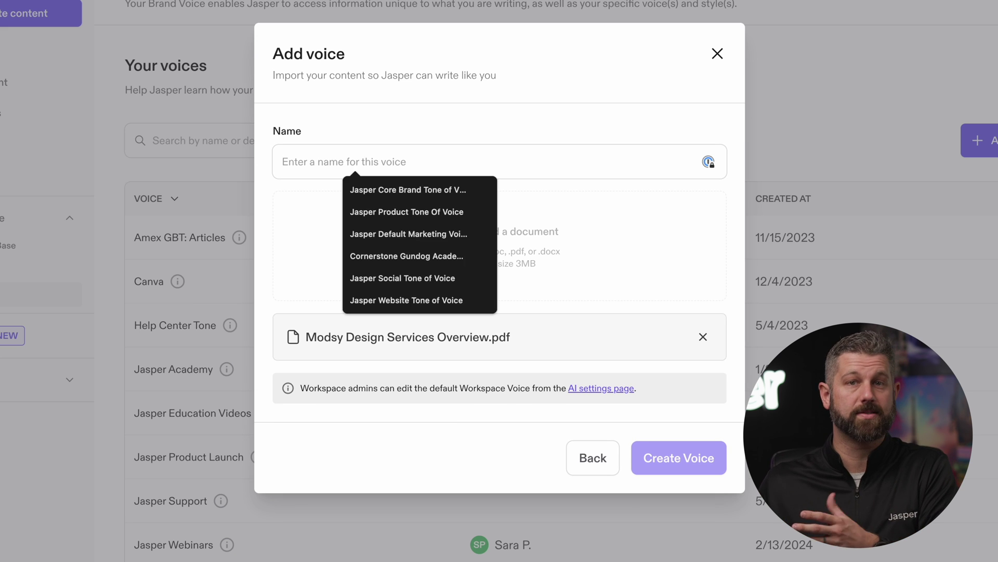
pyautogui.write('Modsy - External Comms')
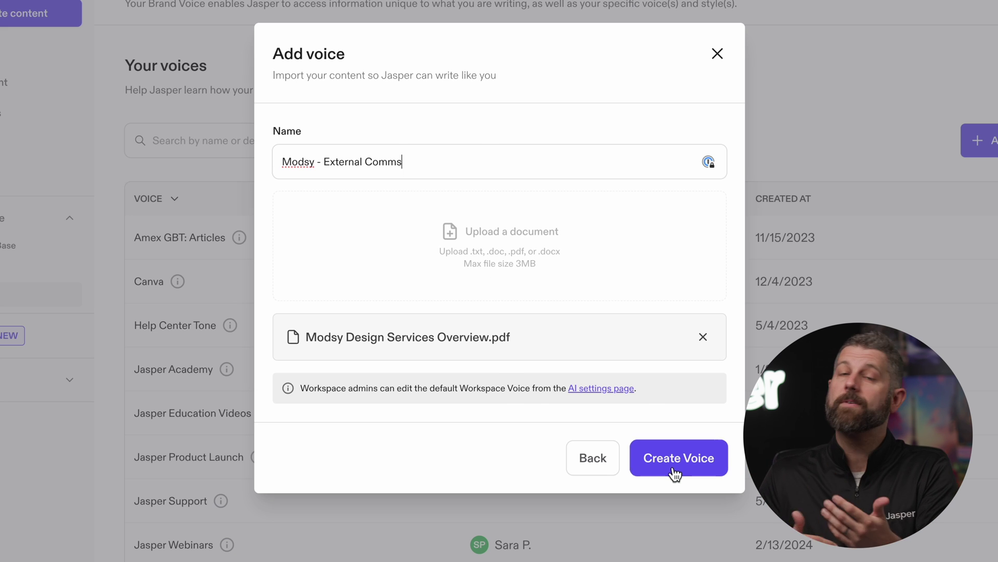
pyautogui.click(673, 470)
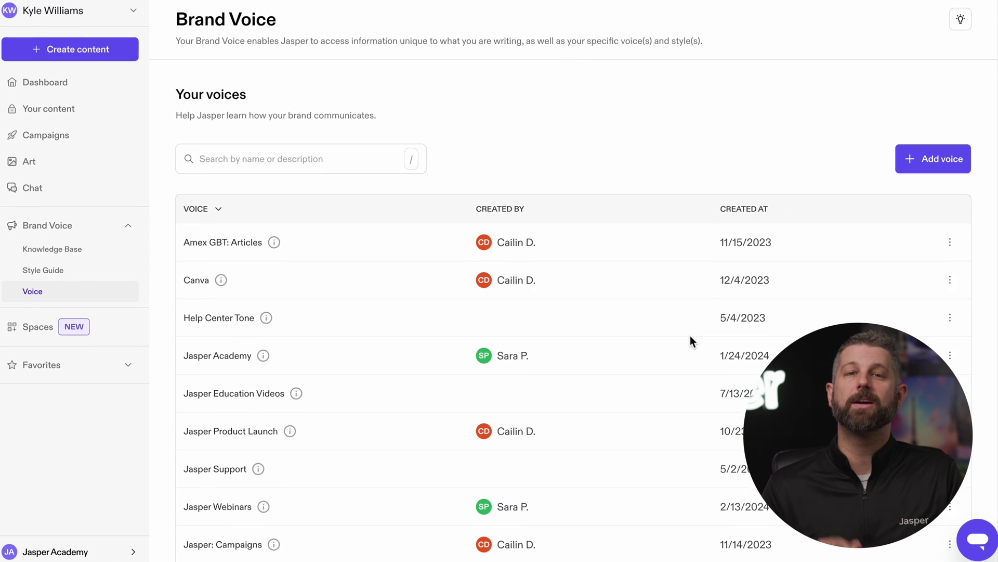
# - Find the Modsy - External Comms voice and review its learned description in the editor
pyautogui.click(263, 169)
pyautogui.write('Mods')
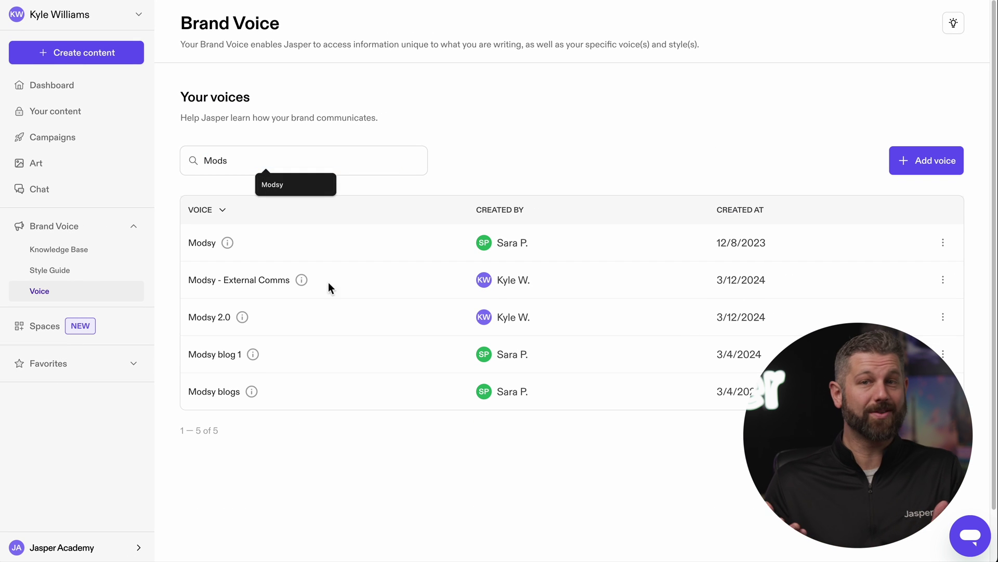
pyautogui.click(328, 288)
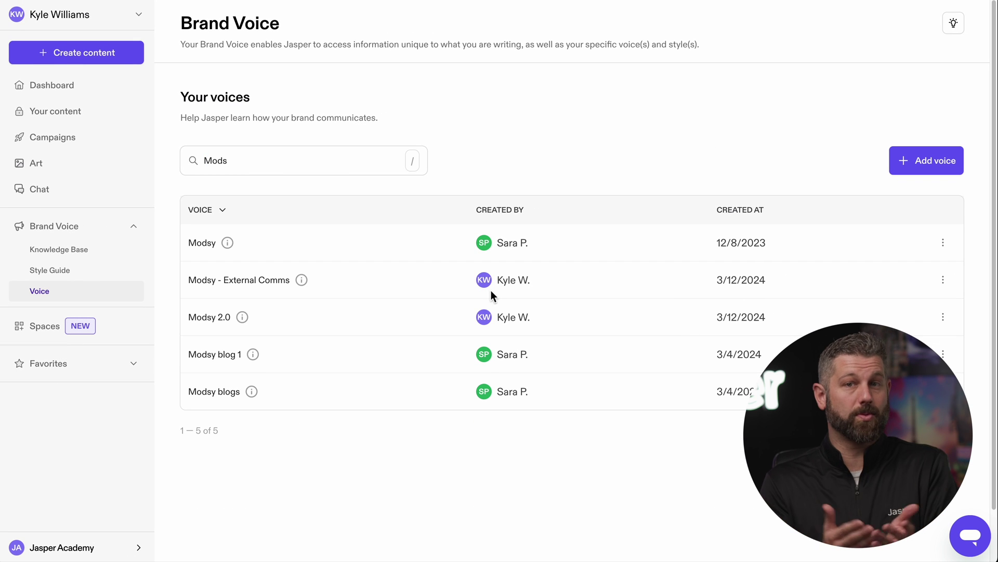
pyautogui.click(943, 280)
pyautogui.click(909, 311)
pyautogui.click(617, 212)
pyautogui.scroll(-1, 635, 210)
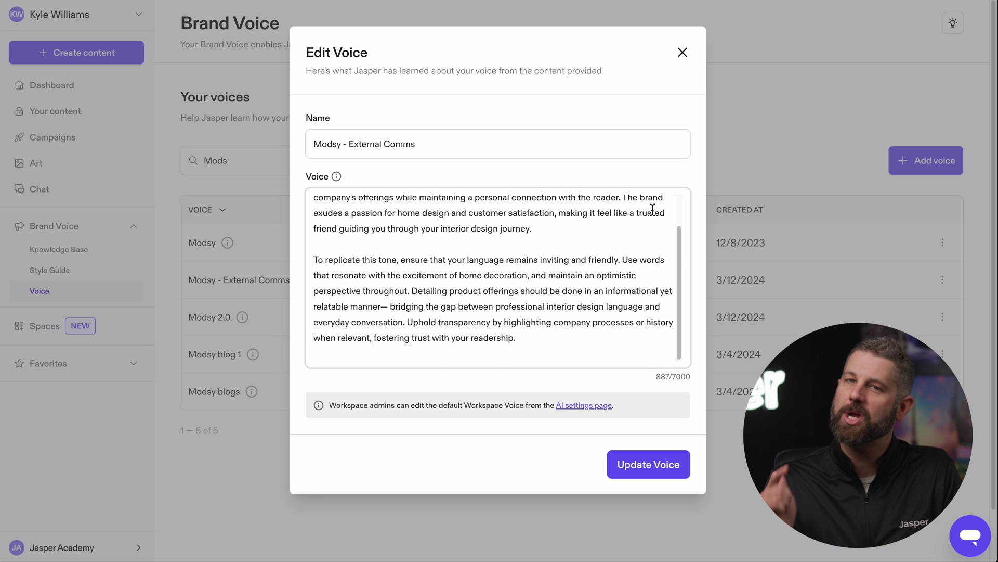
pyautogui.scroll(1, 652, 210)
pyautogui.click(169, 96)
# - Add Modsy Mission and Values 2.pdf to the Knowledge Base, tagged company values, mission and Company Information
pyautogui.click(63, 85)
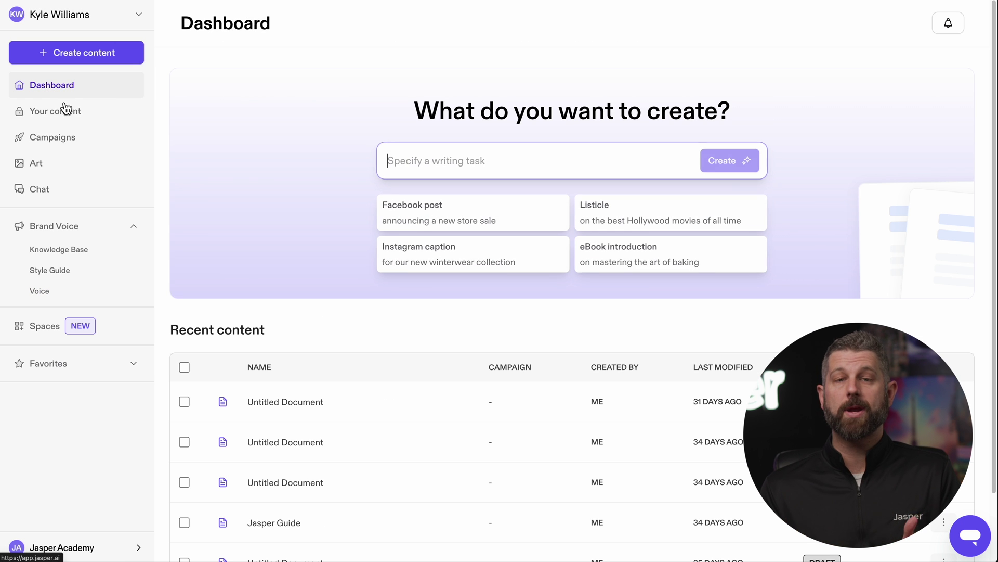
pyautogui.click(88, 262)
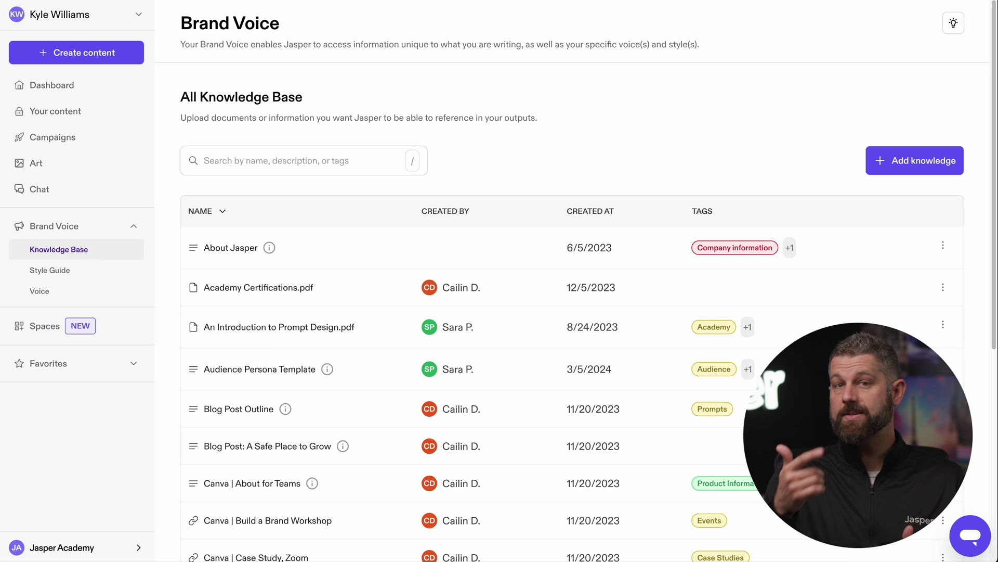
pyautogui.click(901, 166)
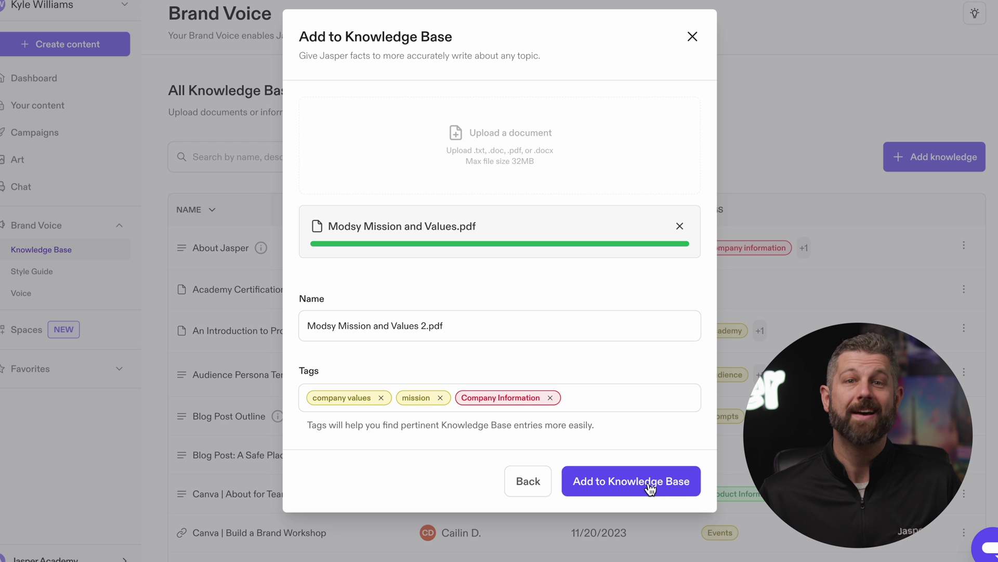
pyautogui.click(631, 481)
pyautogui.click(102, 278)
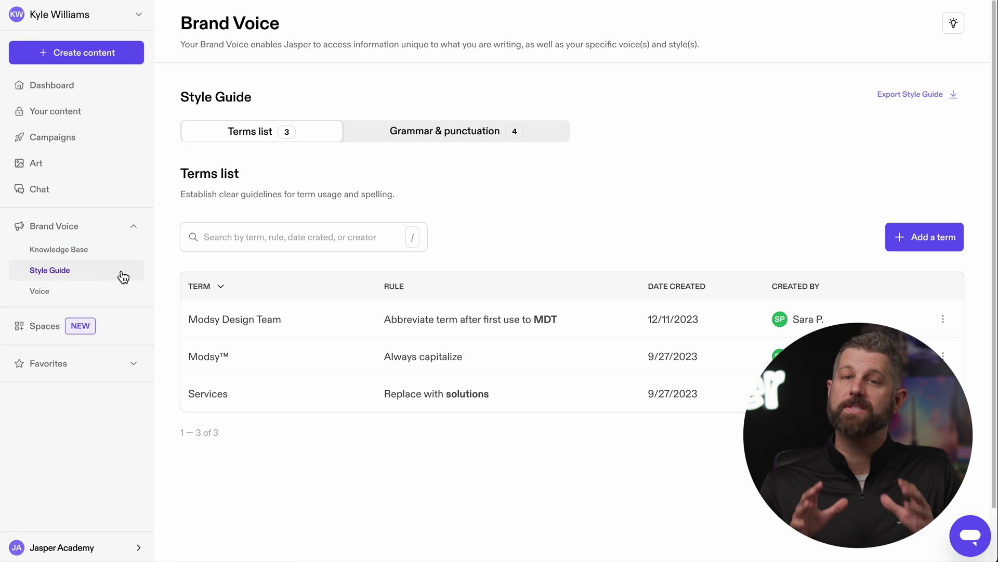
# - Update the Modsy™ term's usage rule and review the English (US) and Oxford comma grammar rules
pyautogui.scroll(-1, 669, 218)
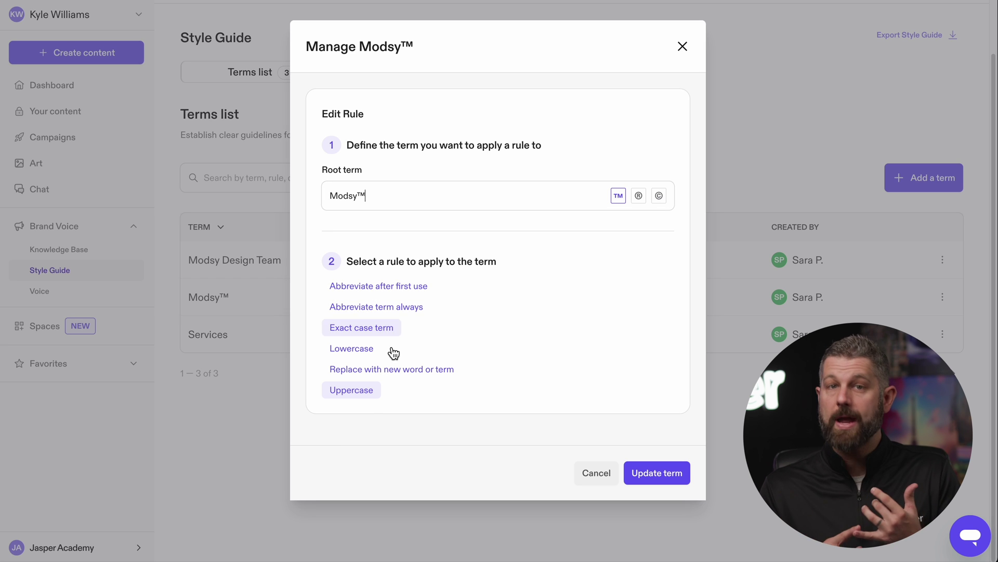
pyautogui.click(657, 473)
pyautogui.click(520, 133)
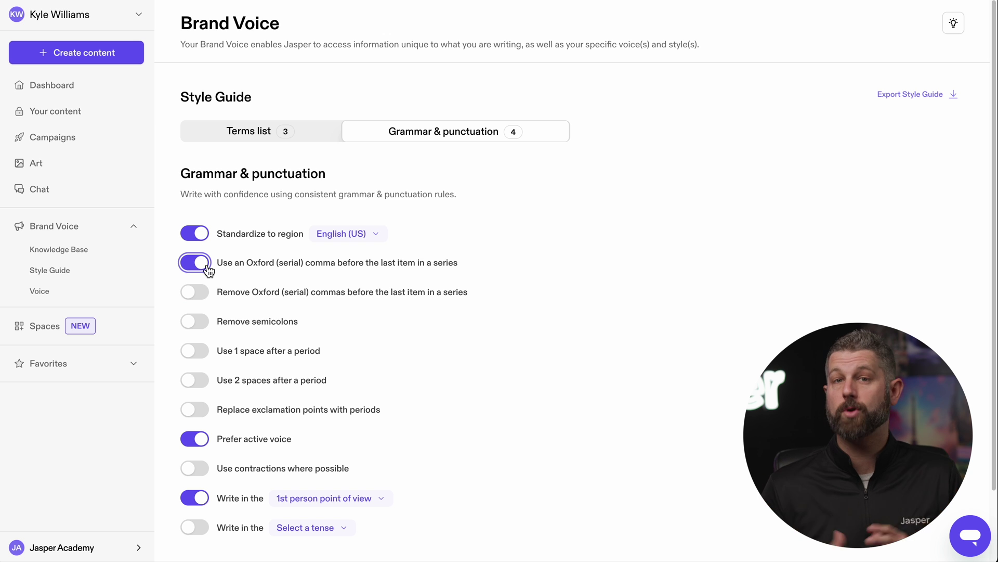
pyautogui.scroll(-2, 213, 346)
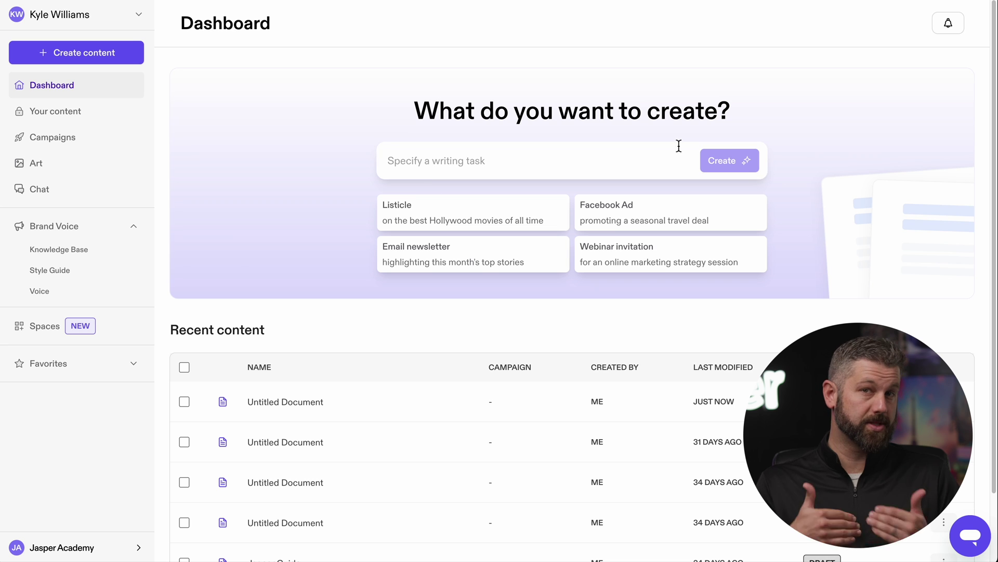
# - Enter the international launch blog task with Europe and Asia as key markets
pyautogui.click(504, 163)
pyautogui.write('Create a blog post announcing the International launch of Modsy')
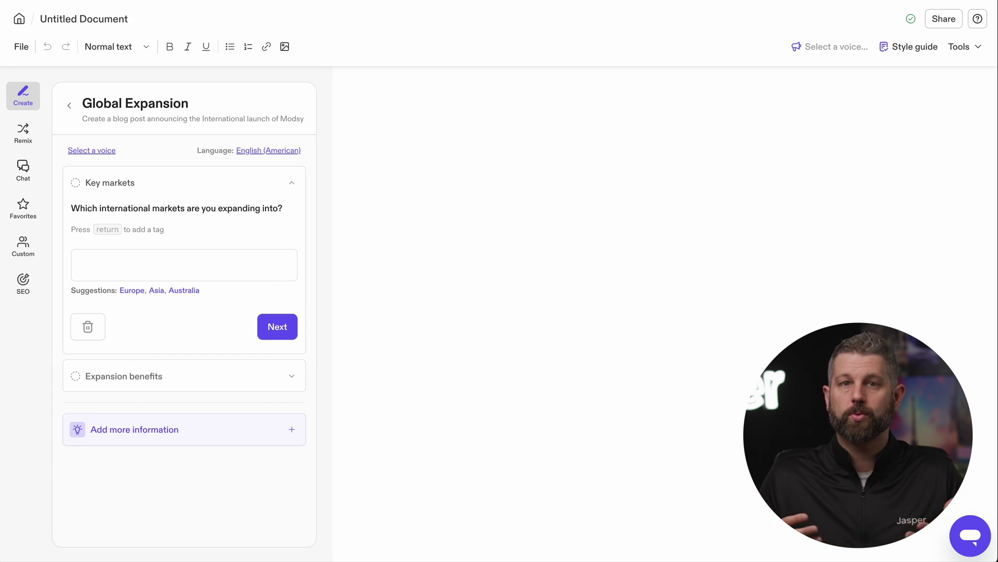
pyautogui.write('Europe')
pyautogui.press('Return')
pyautogui.write('Asia')
pyautogui.press('Return')
pyautogui.click(185, 377)
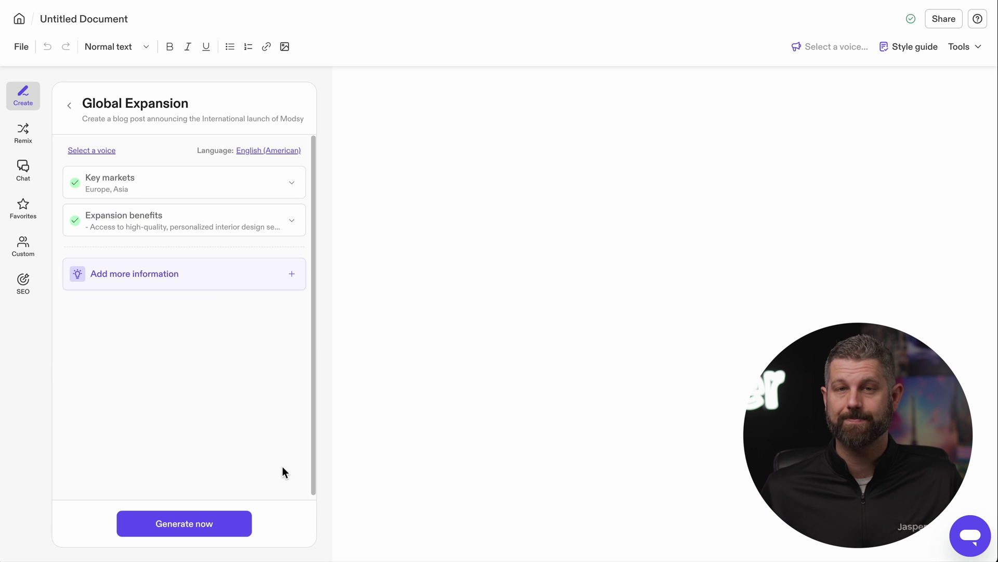
# - Attach the Modsy Launch knowledge entry to the blog brief
pyautogui.click(135, 272)
pyautogui.click(135, 457)
pyautogui.write('Modsy')
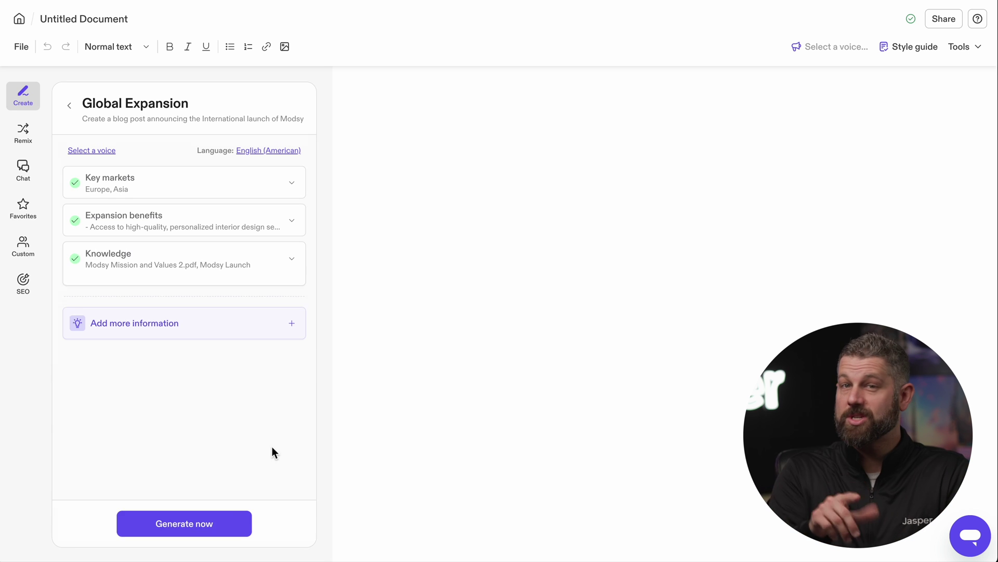
pyautogui.click(185, 523)
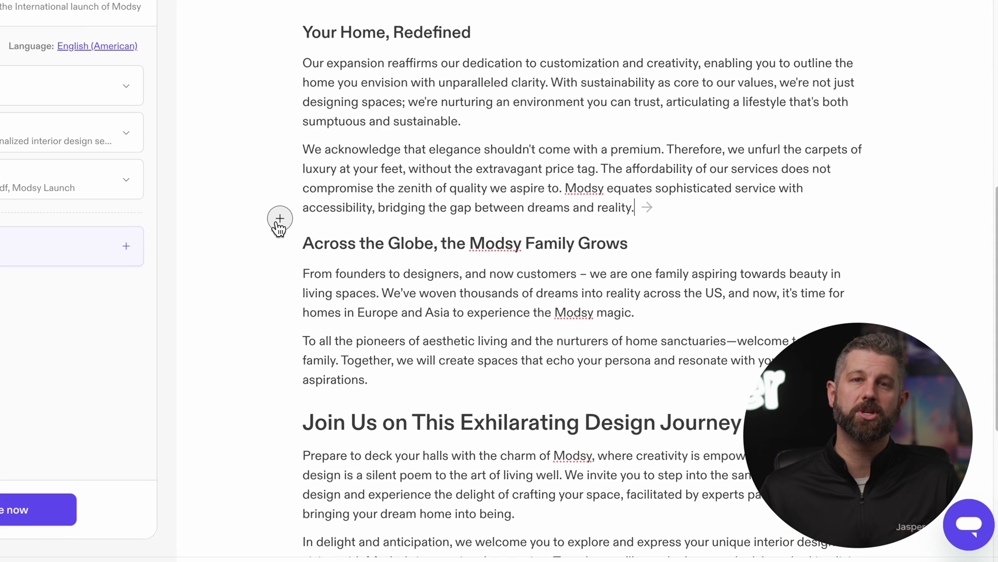
# - Generate a new paragraph on transforming living spaces after the chosen paragraph
pyautogui.click(280, 219)
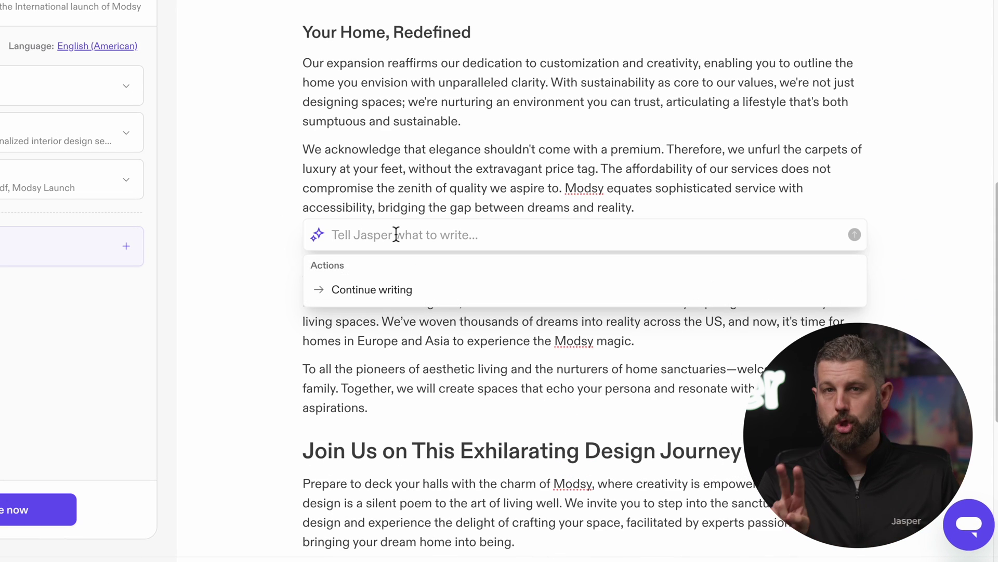
pyautogui.write('Write 1-2 more sentences summarizing how Modsy can transform your living space')
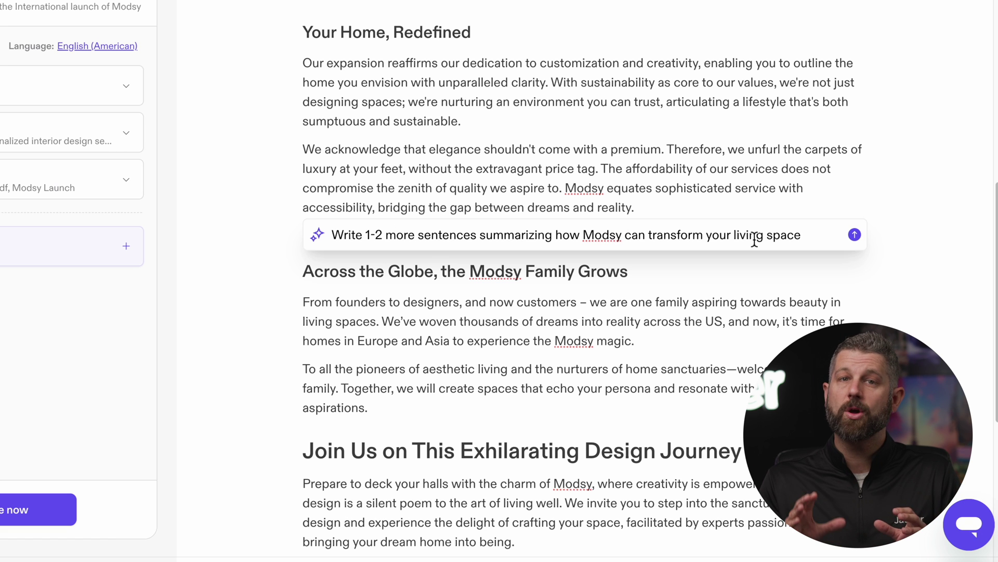
pyautogui.click(854, 235)
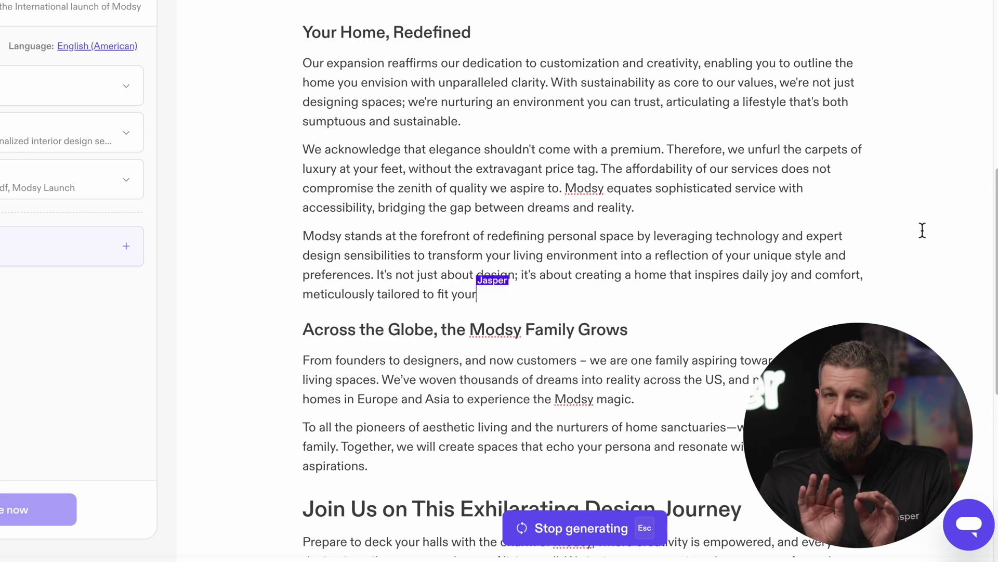
# - Make the welcome paragraph longer with Jasper's Change length option
pyautogui.scroll(-5, 327, 161)
pyautogui.moveTo(305, 123); pyautogui.dragTo(378, 156)
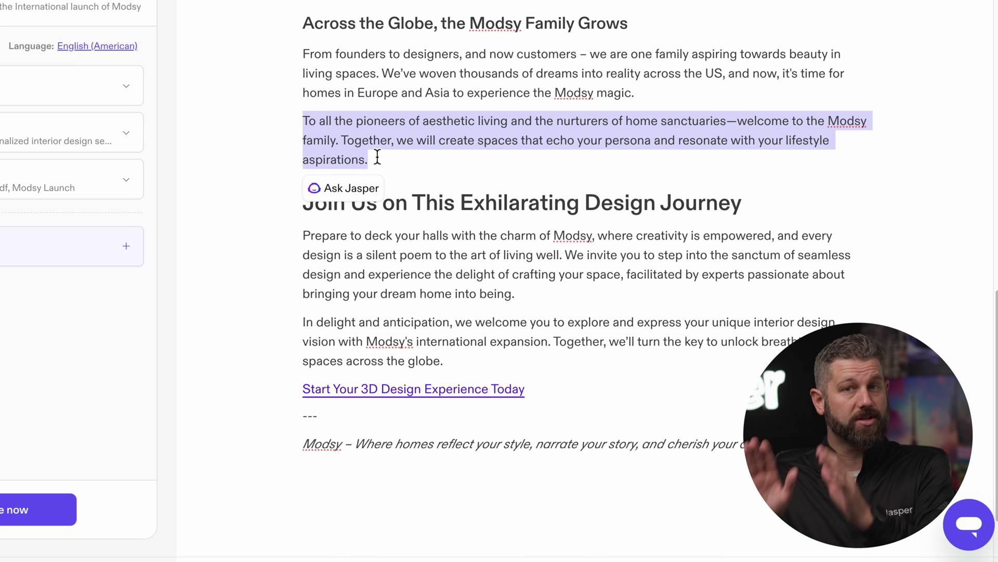
pyautogui.click(349, 190)
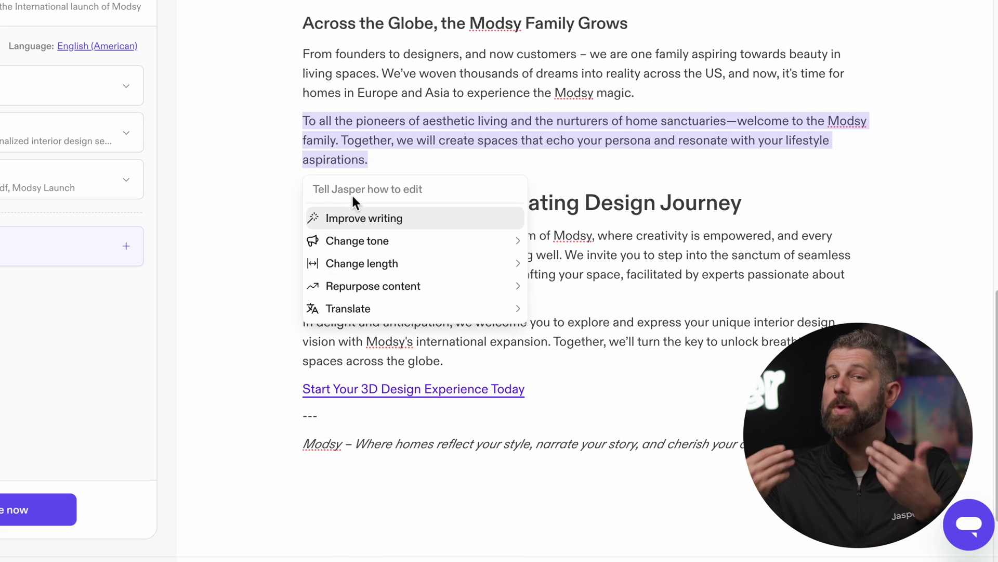
pyautogui.moveTo(416, 263)
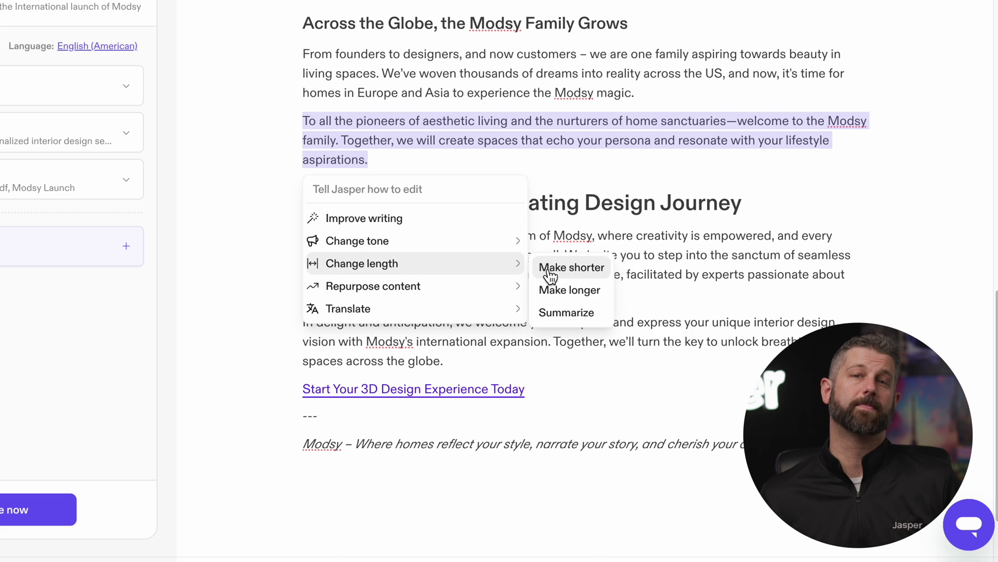
pyautogui.click(583, 298)
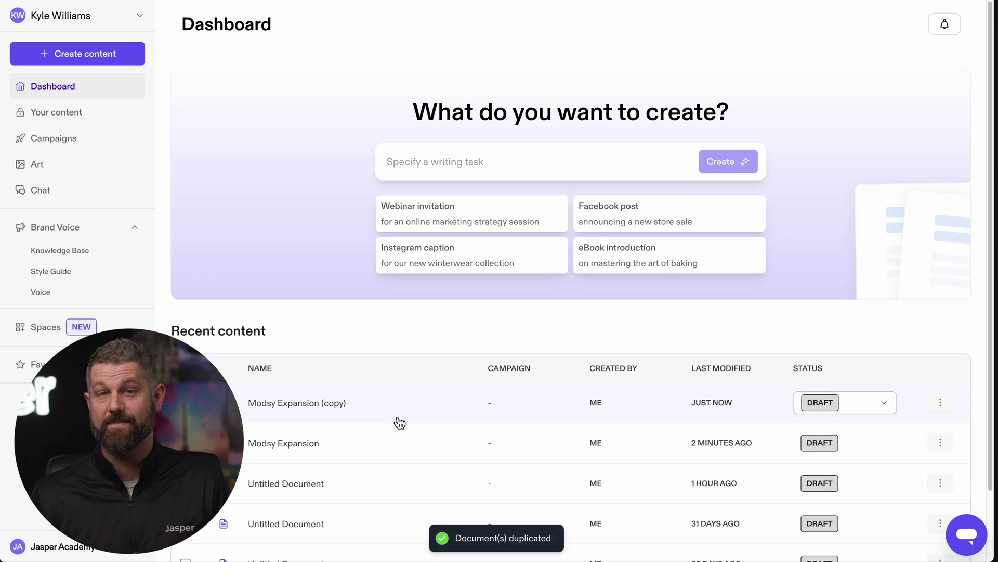
# - Rename the duplicated draft to 'Modsy Expansion (Social Campaign)'
pyautogui.click(397, 411)
pyautogui.doubleClick(142, 19)
pyautogui.write('Social C')
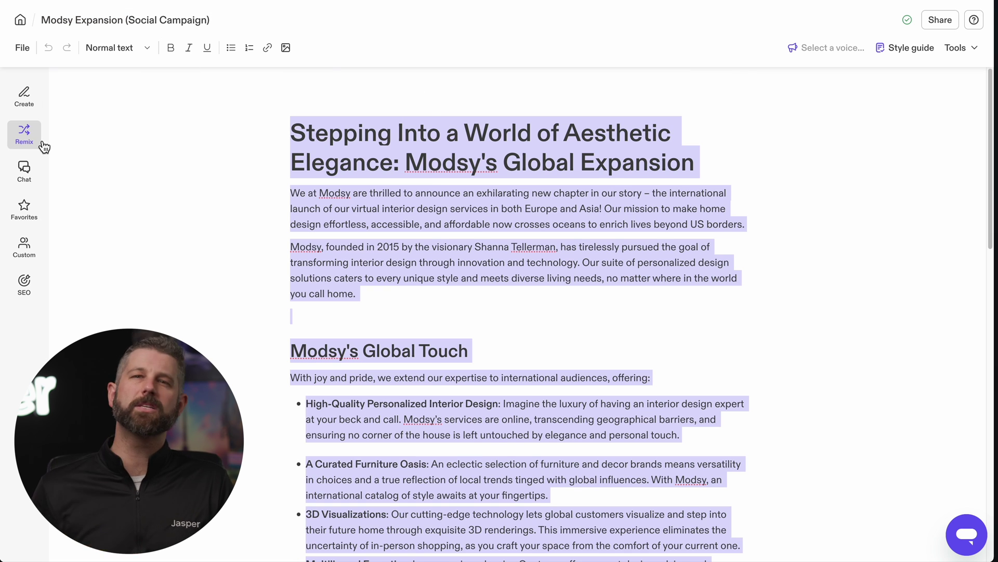
# - Paste the blog into Remix and instruct Jasper to turn it into five days of social posts
pyautogui.click(43, 141)
pyautogui.click(178, 212)
pyautogui.hotkey('ctrl', 'v')
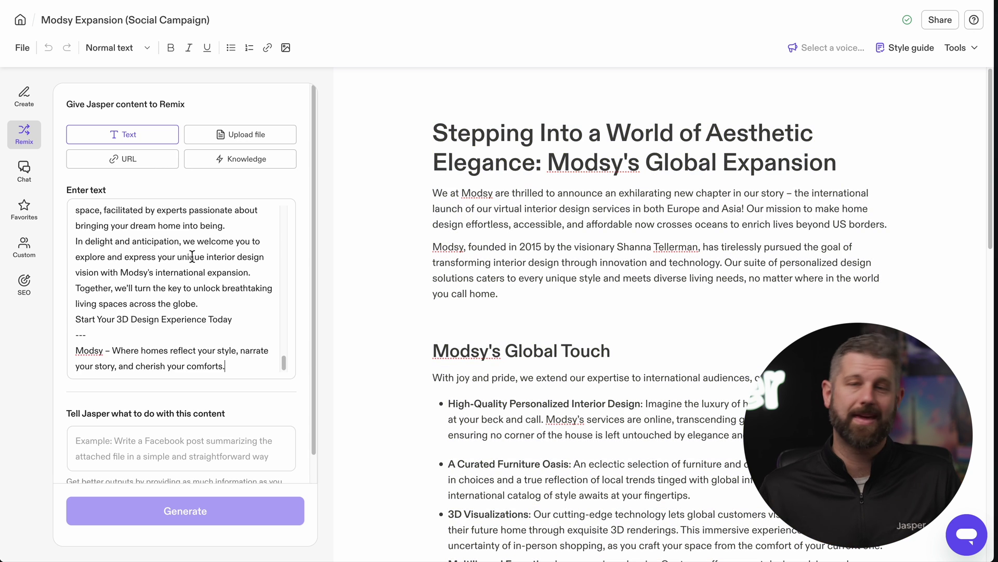
pyautogui.write('Turn this blog post into a 5 day social media')
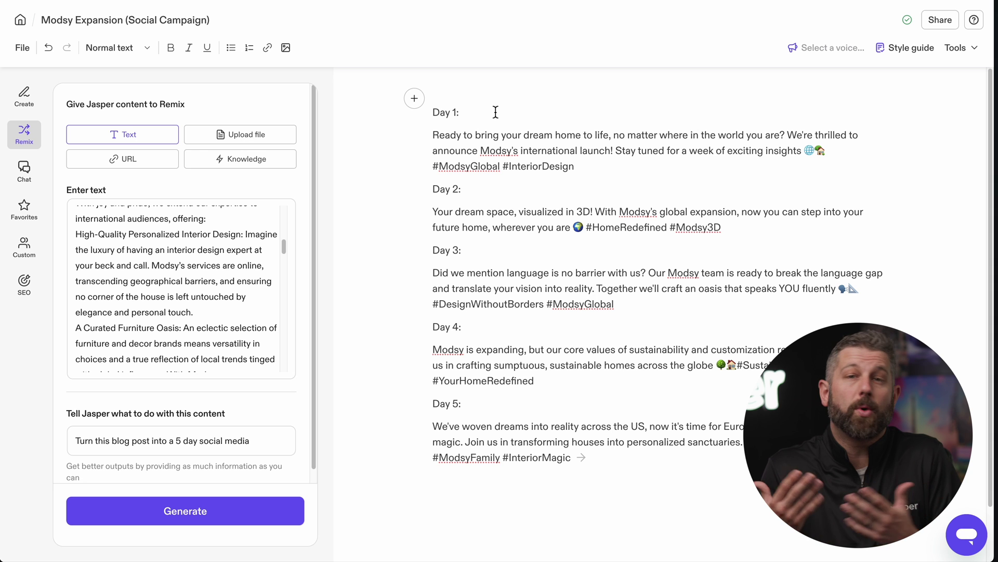
pyautogui.click(20, 20)
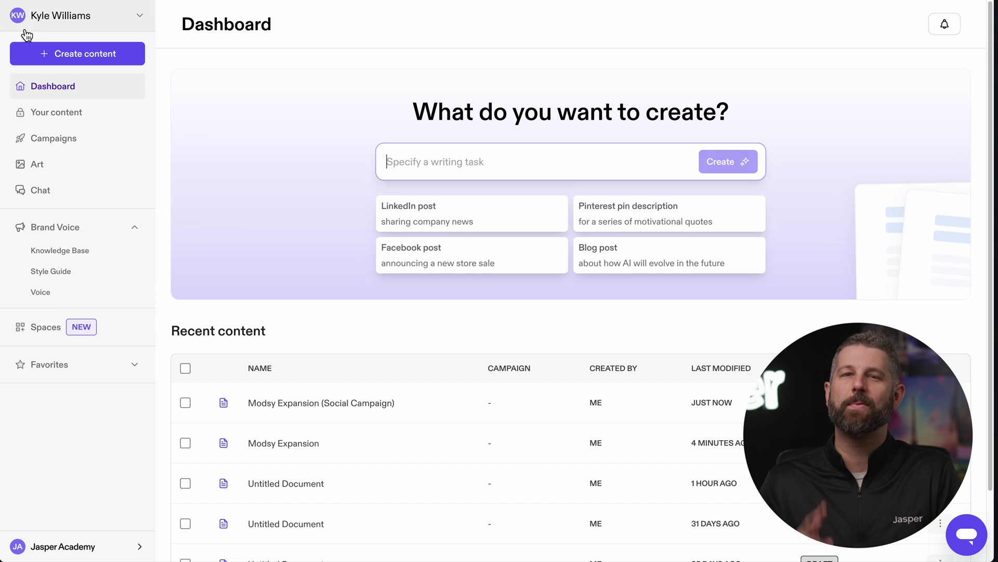